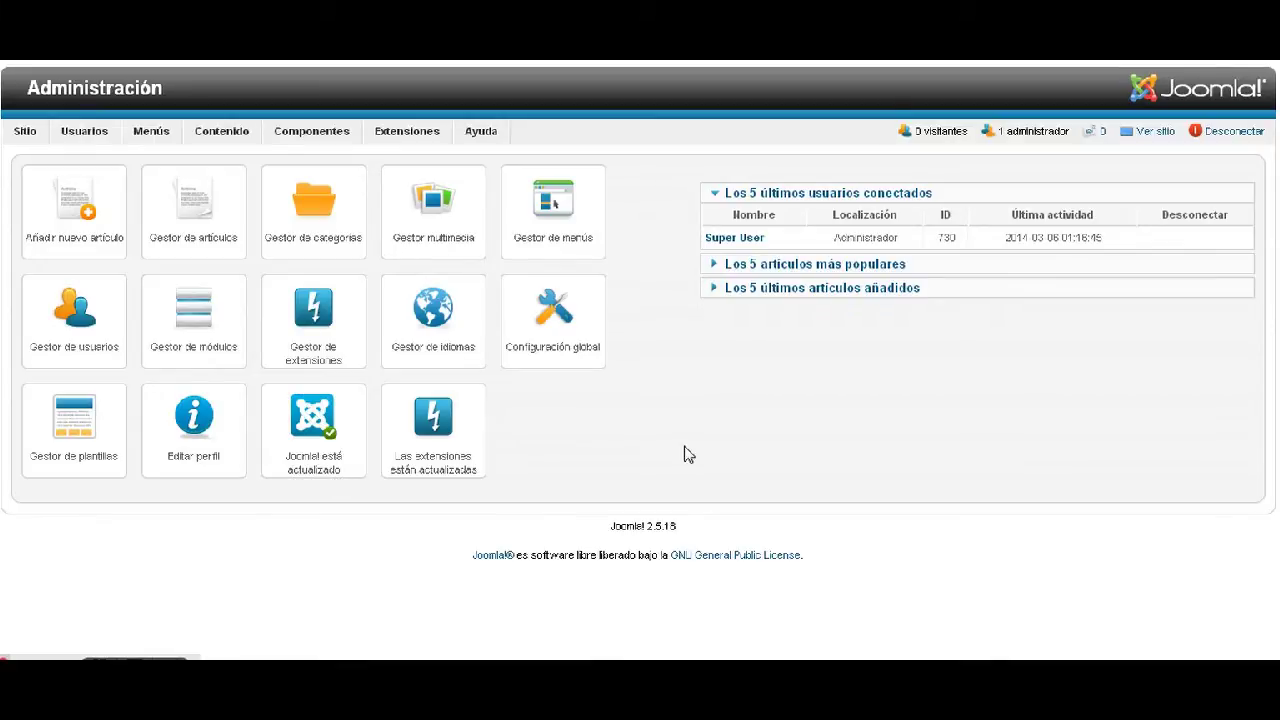
Step: Upload and install the Popup Anywhere plugin from its zip package in the extension manager
mouse_move(405, 138)
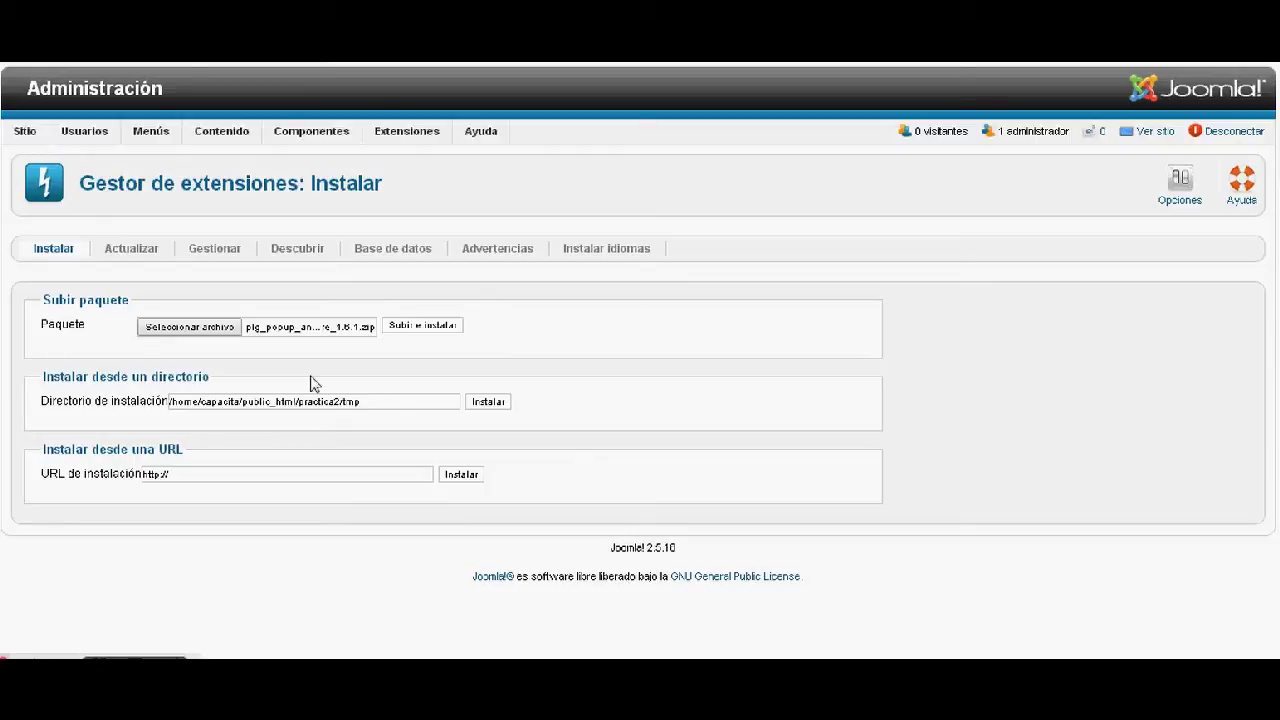
click(200, 326)
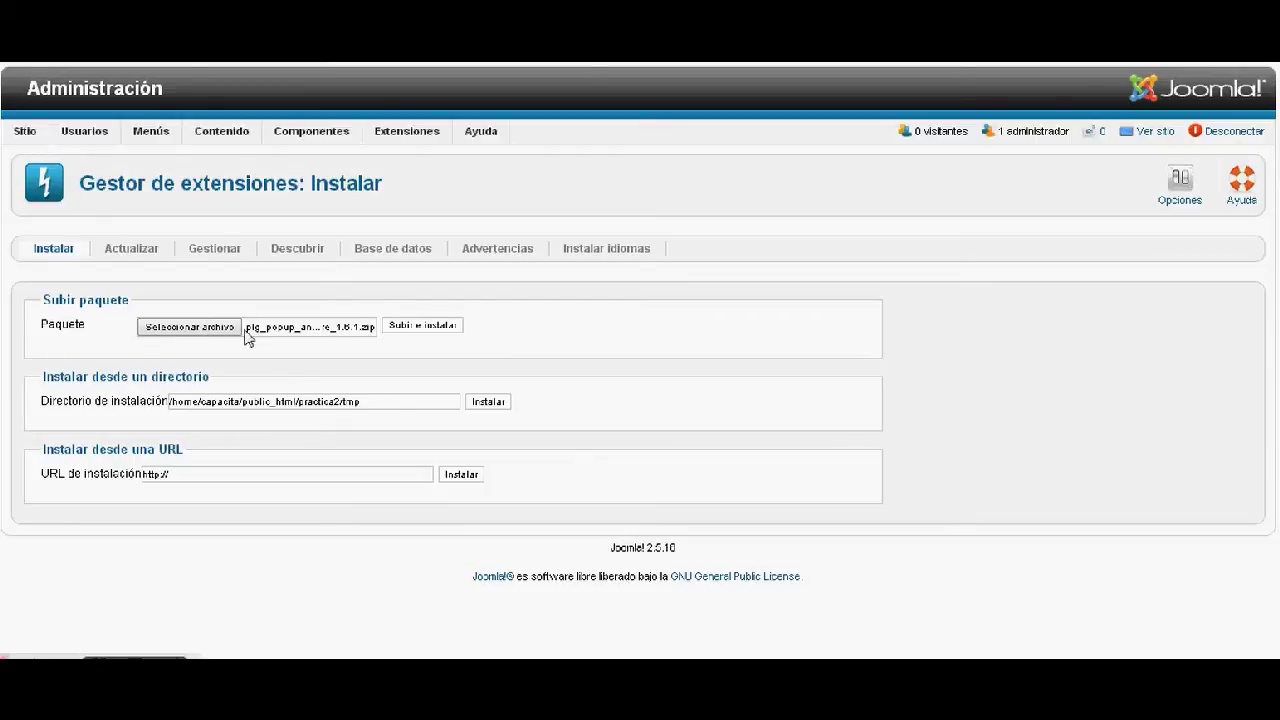
click(418, 328)
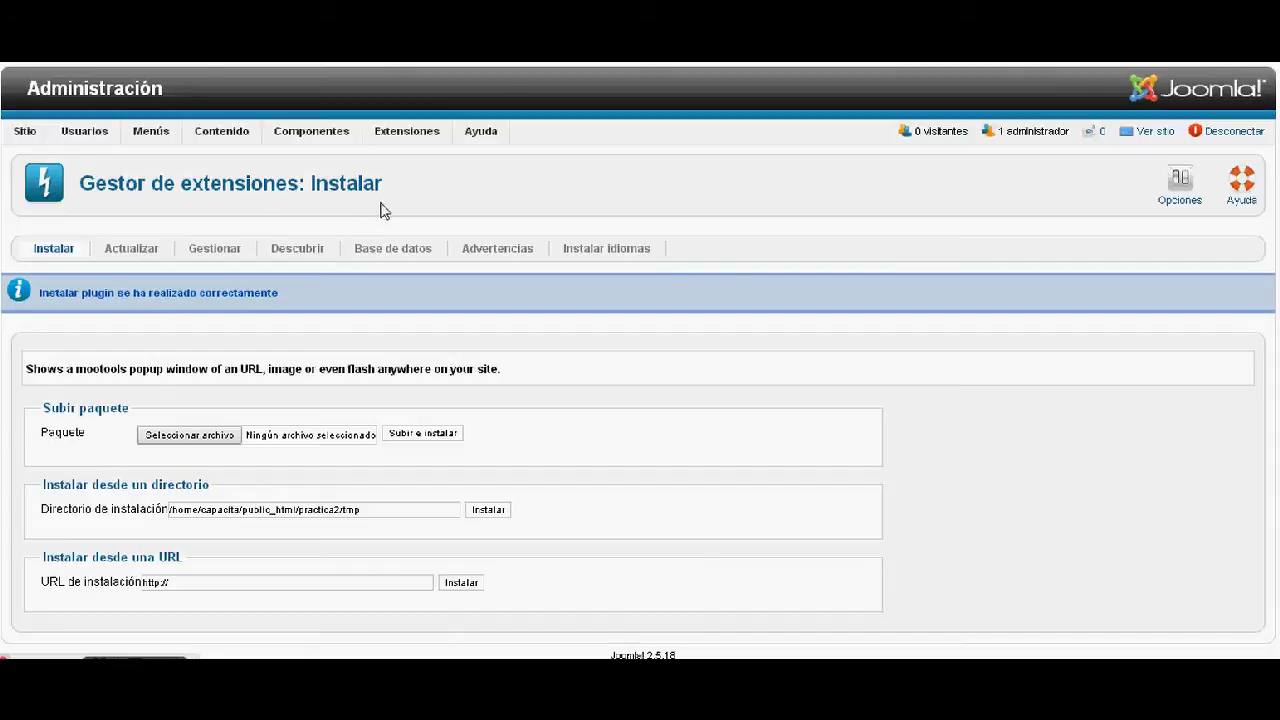
Step: Open the plugin manager and sort the plugins by ID in descending order
mouse_move(431, 134)
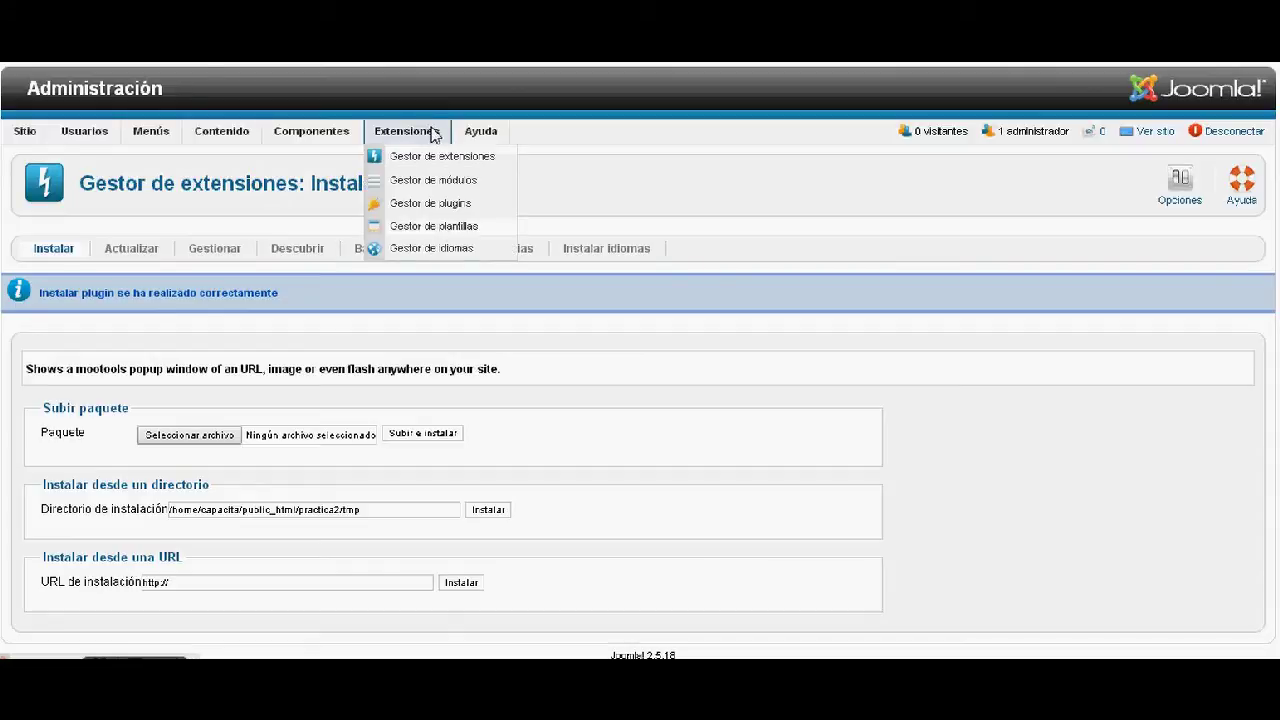
click(423, 205)
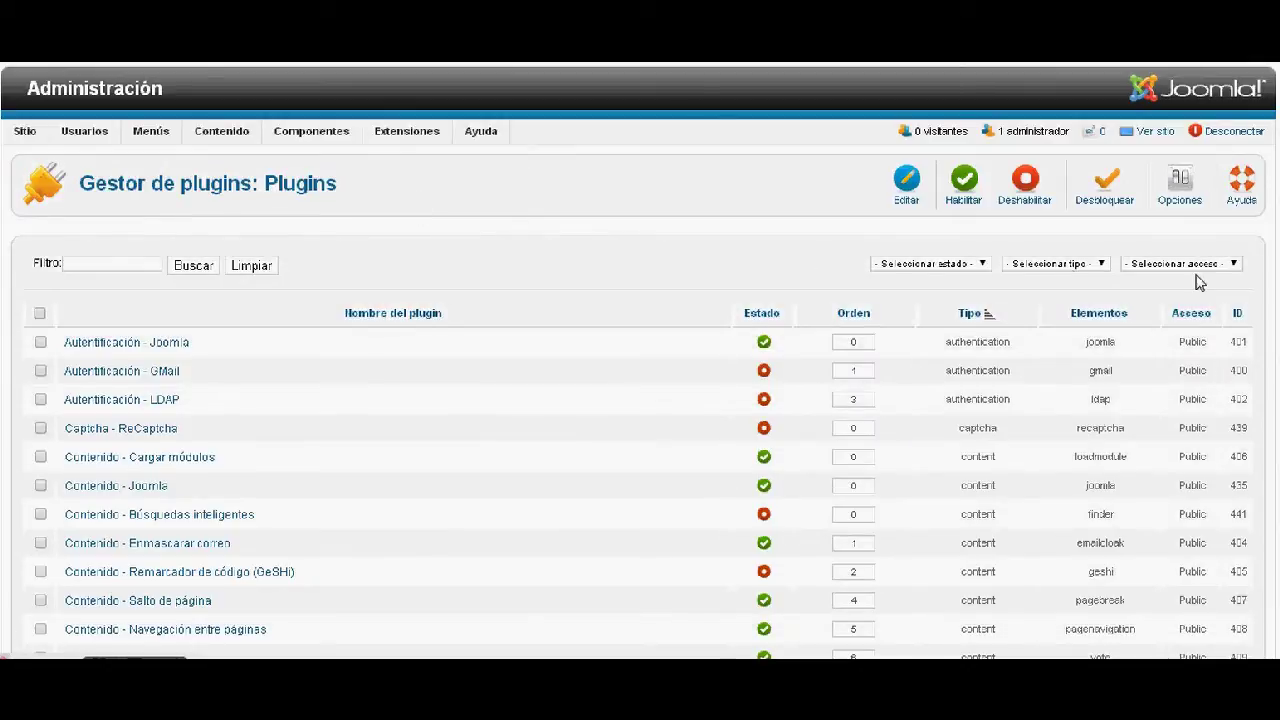
click(1237, 315)
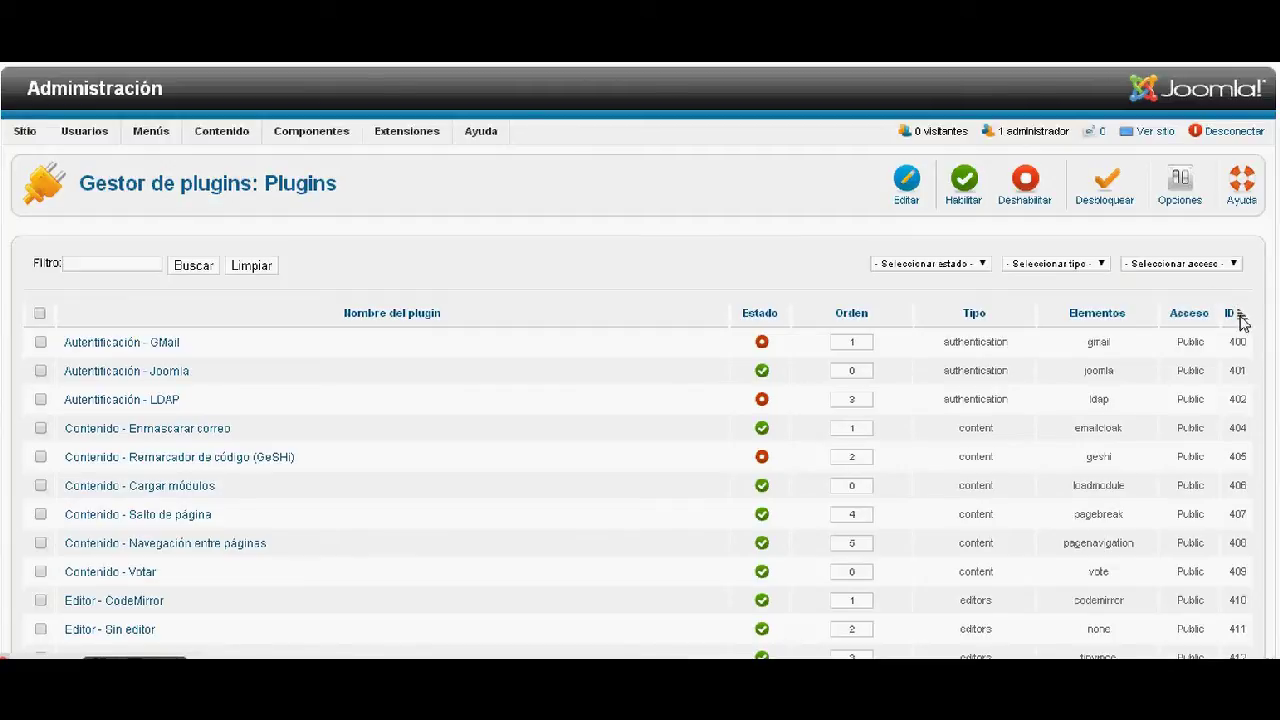
click(1237, 315)
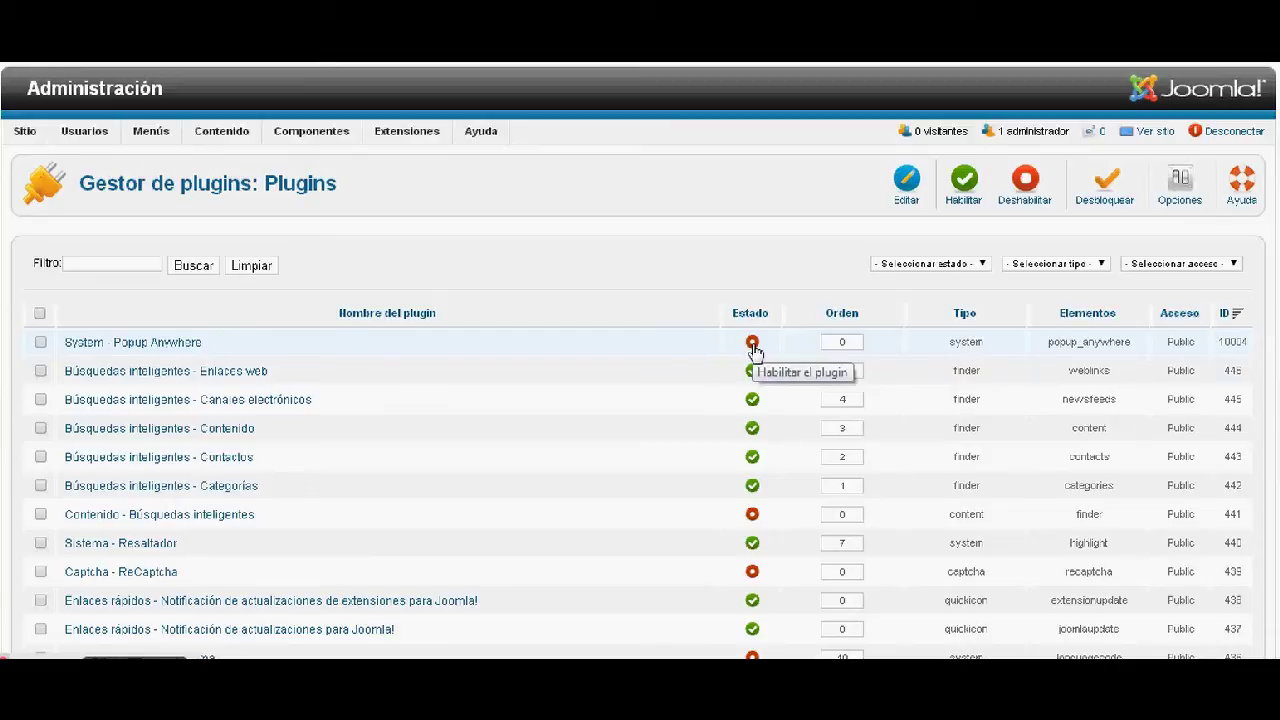
Step: Open the System - Popup Anywhere plugin and set its Estado to Habilitado
click(148, 347)
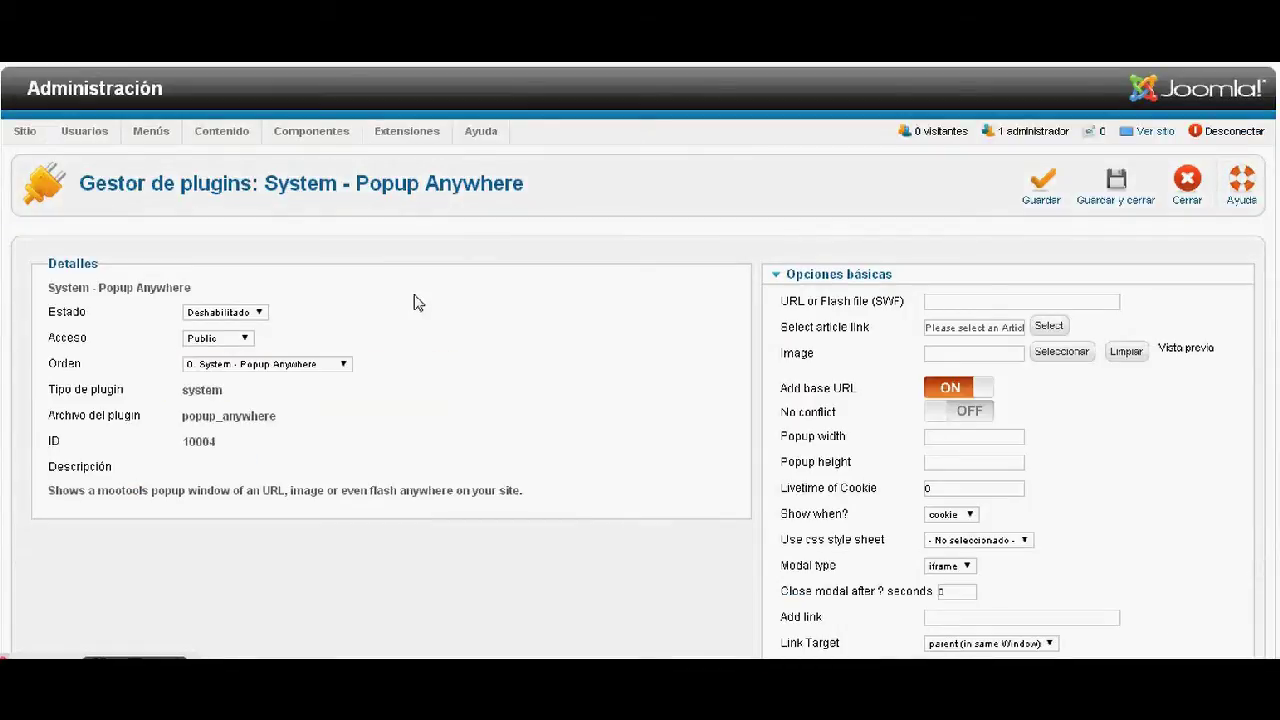
click(260, 313)
click(218, 327)
Step: Choose popup.png from the media library as the popup's image
scroll(640, 400, down, 3)
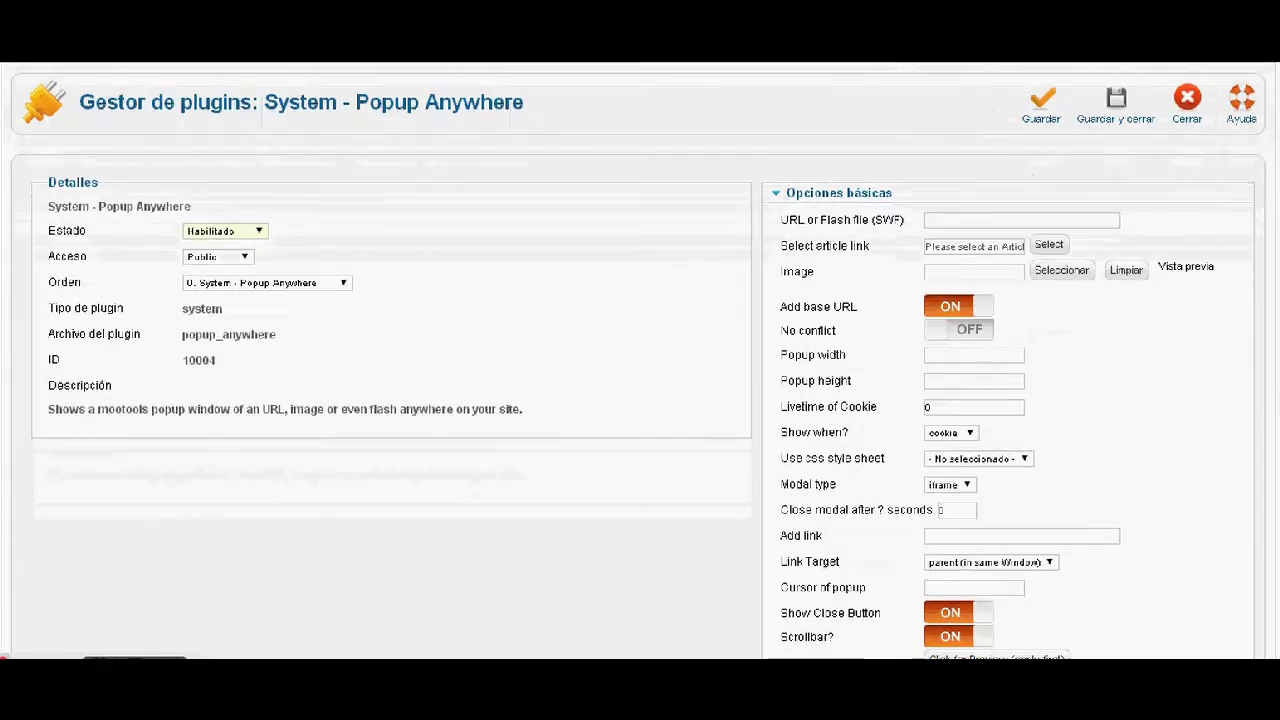
scroll(640, 400, up, 1)
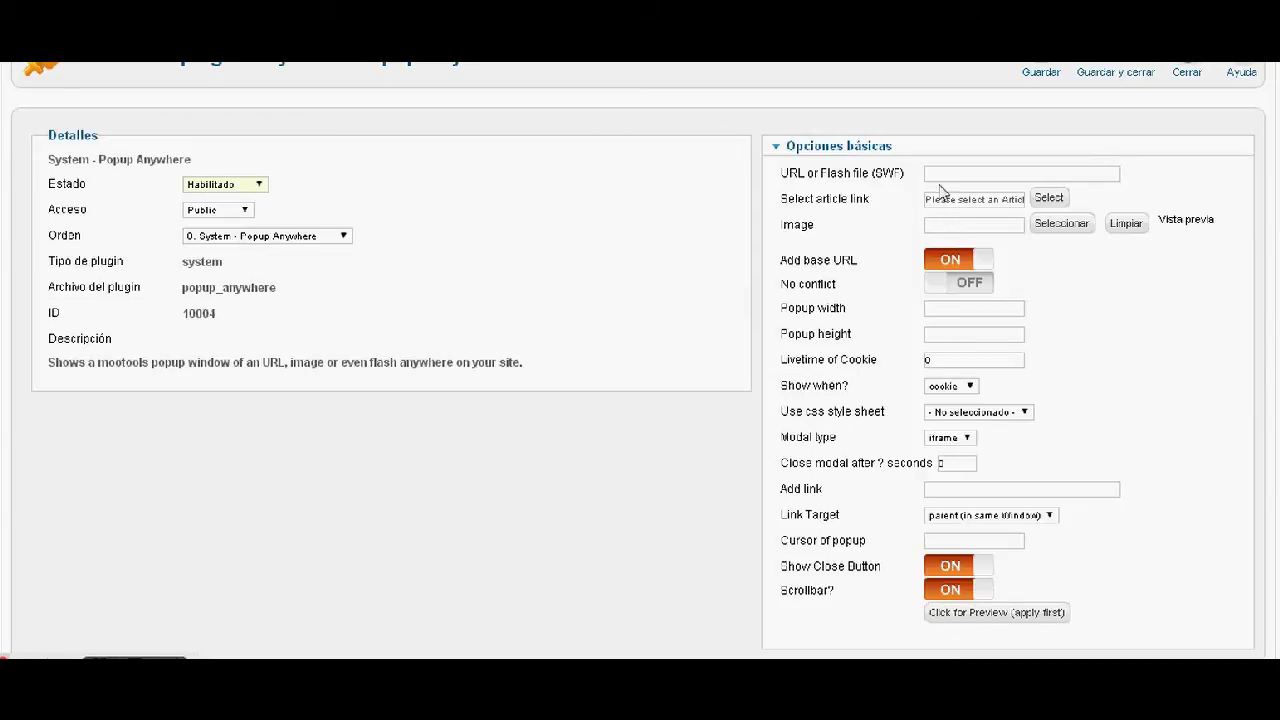
mouse_move(900, 185)
mouse_move(826, 228)
click(1058, 230)
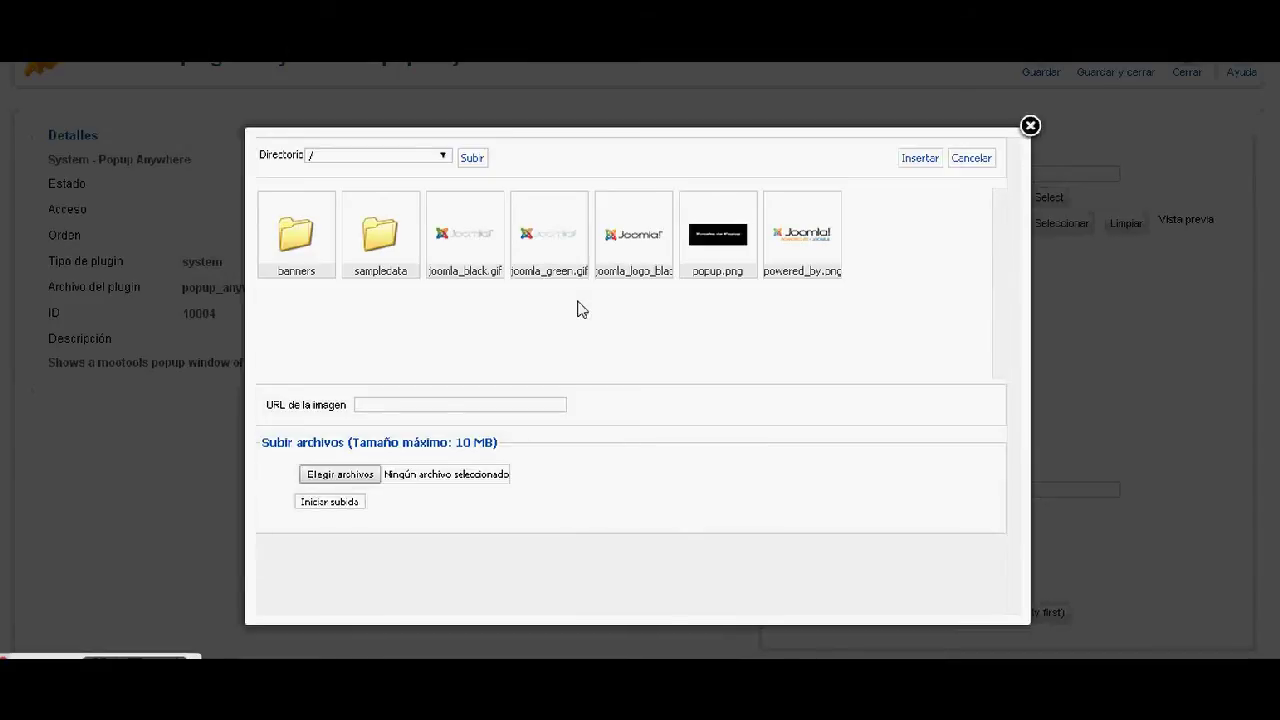
click(723, 247)
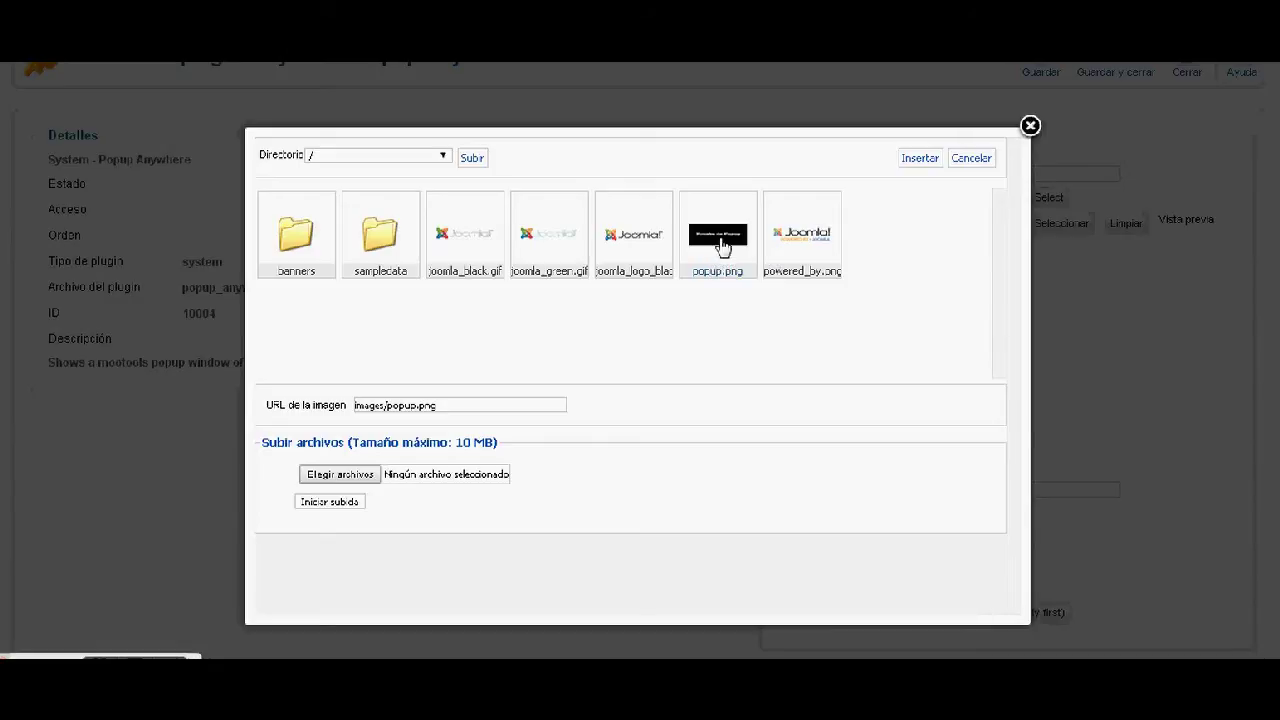
click(917, 163)
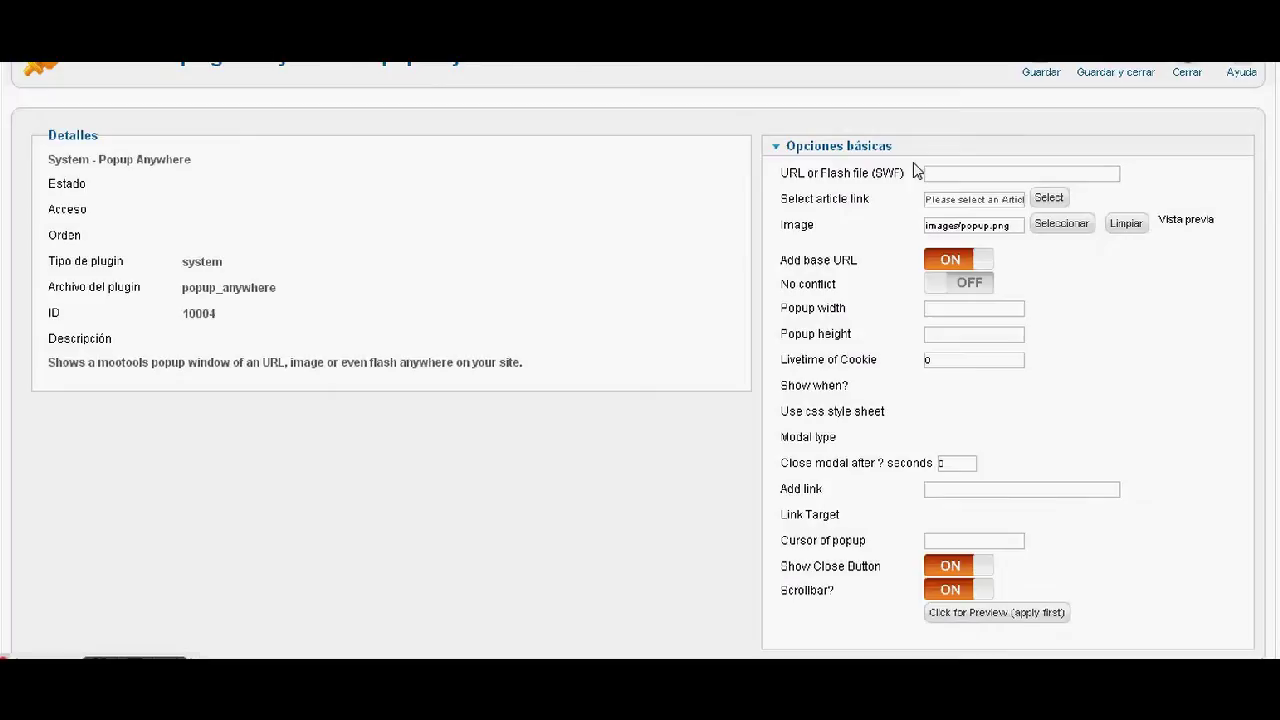
Step: Set the popup's Show when? option to session
mouse_move(800, 288)
mouse_move(833, 266)
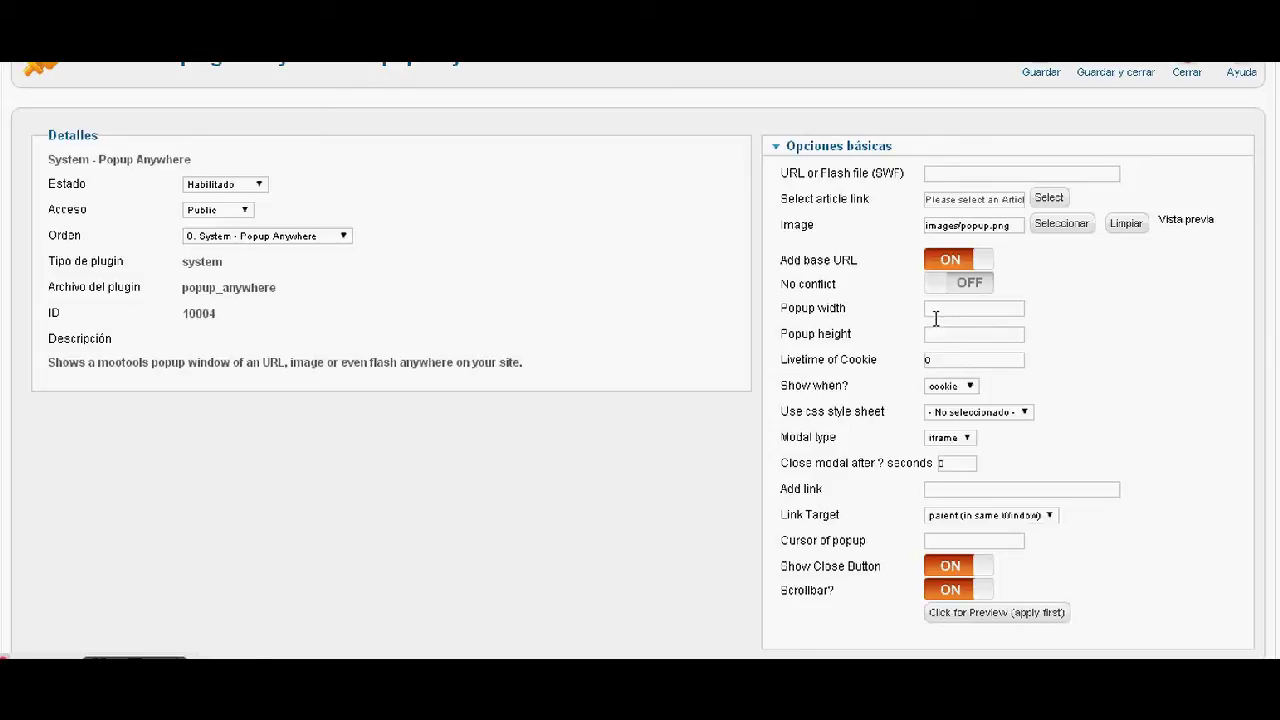
mouse_move(897, 342)
mouse_move(838, 395)
click(970, 391)
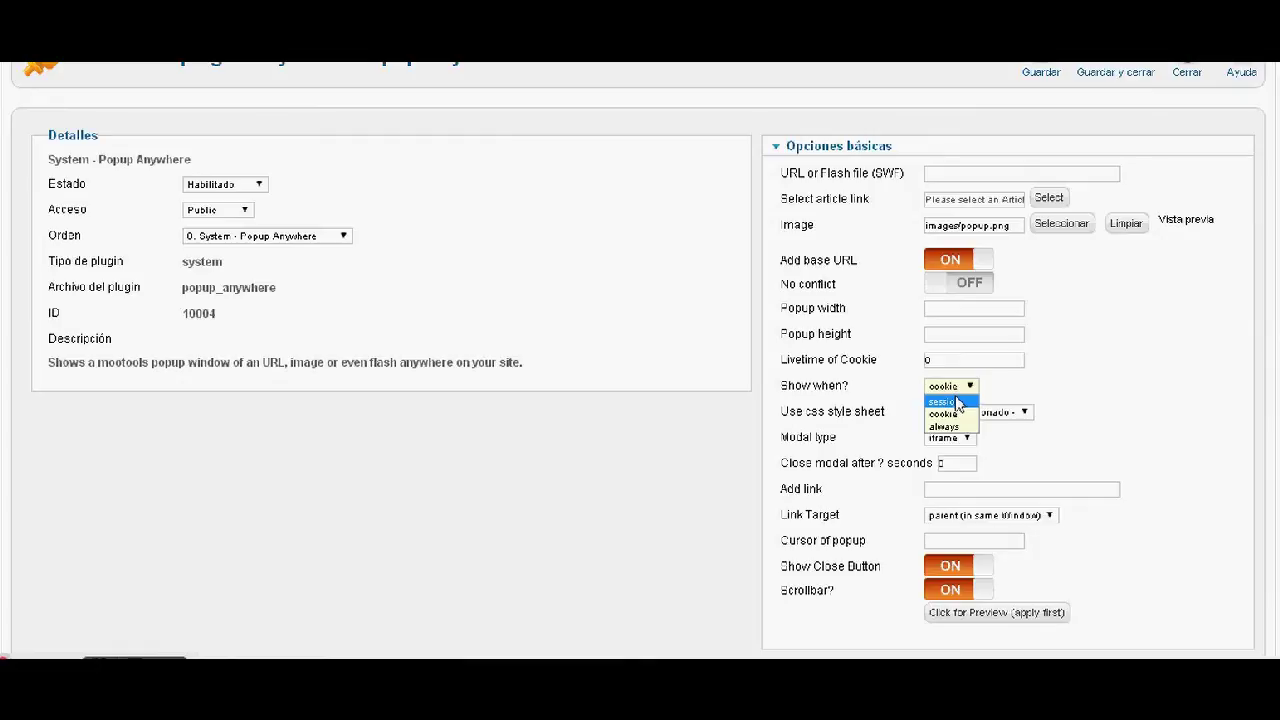
click(955, 402)
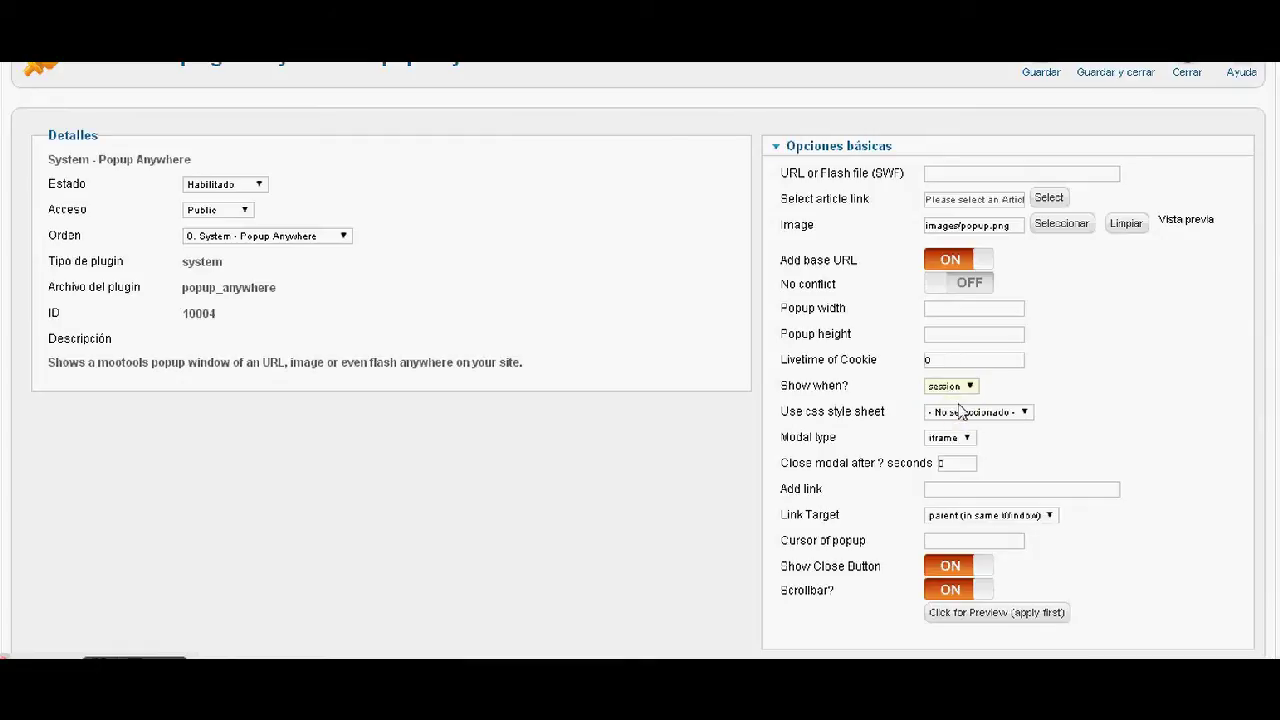
Step: Apply the rounded2.css style sheet to the popup and set its Modal type to image
click(1026, 412)
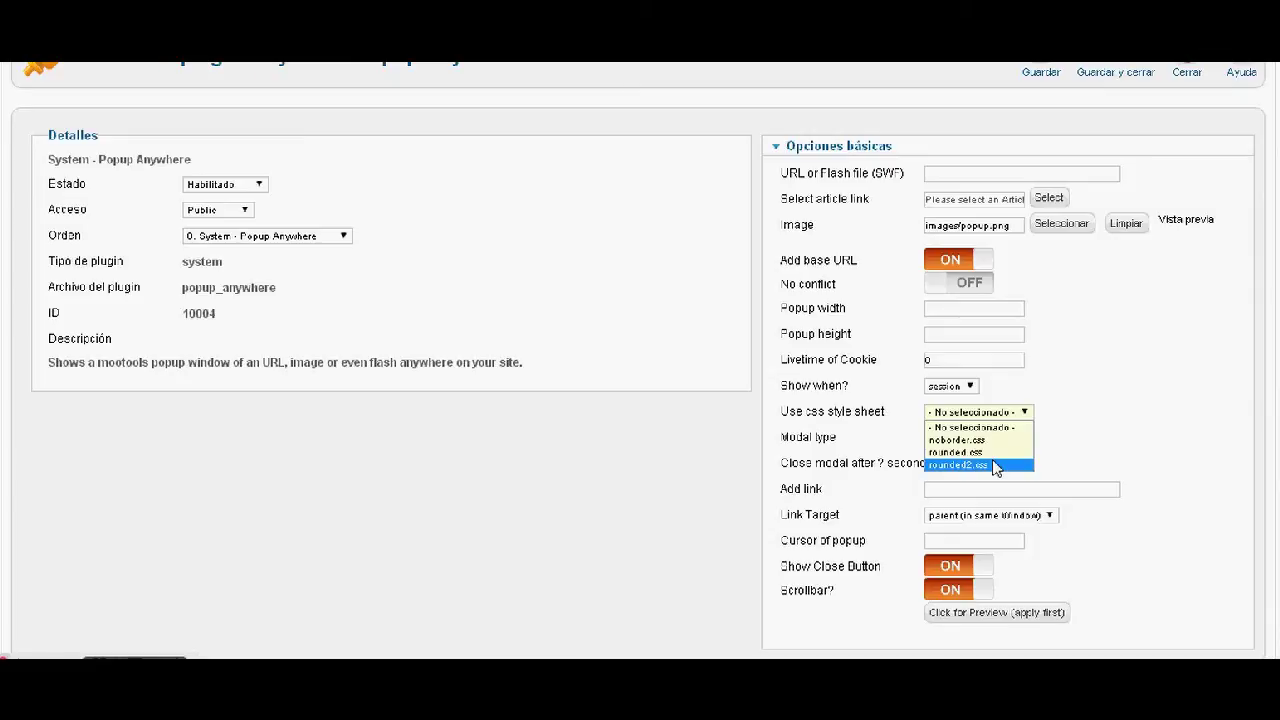
click(995, 465)
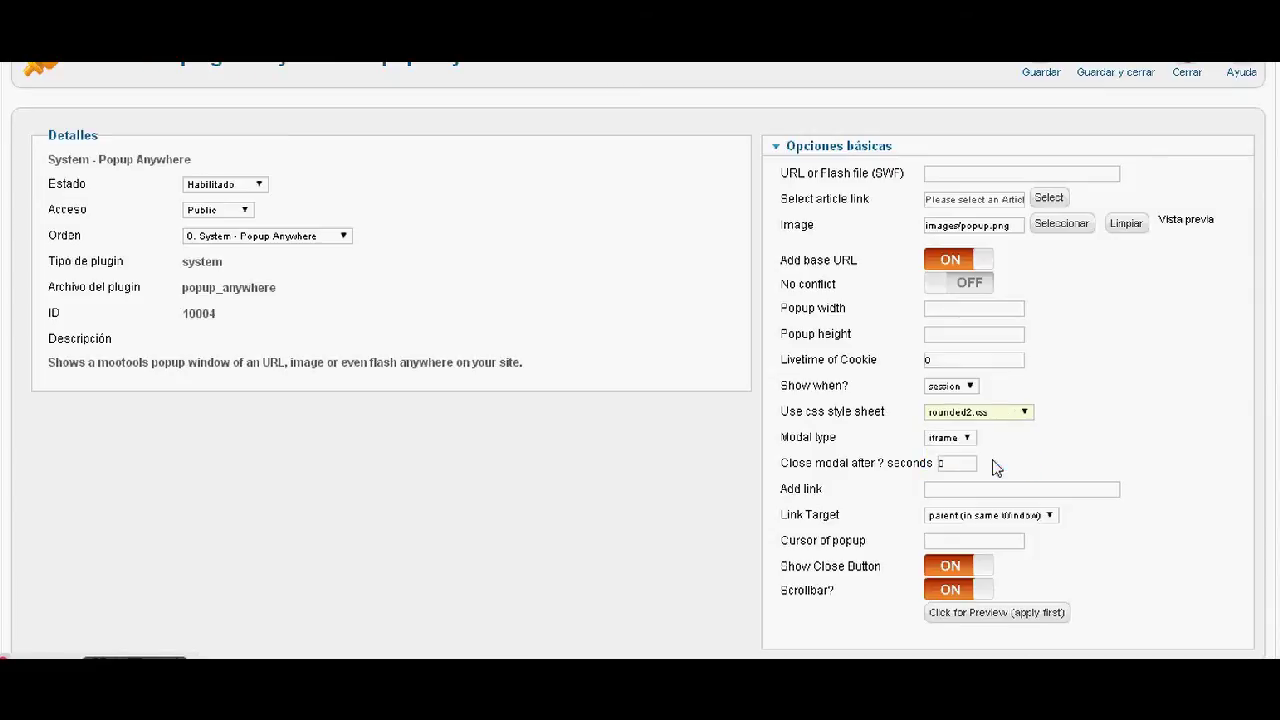
click(967, 440)
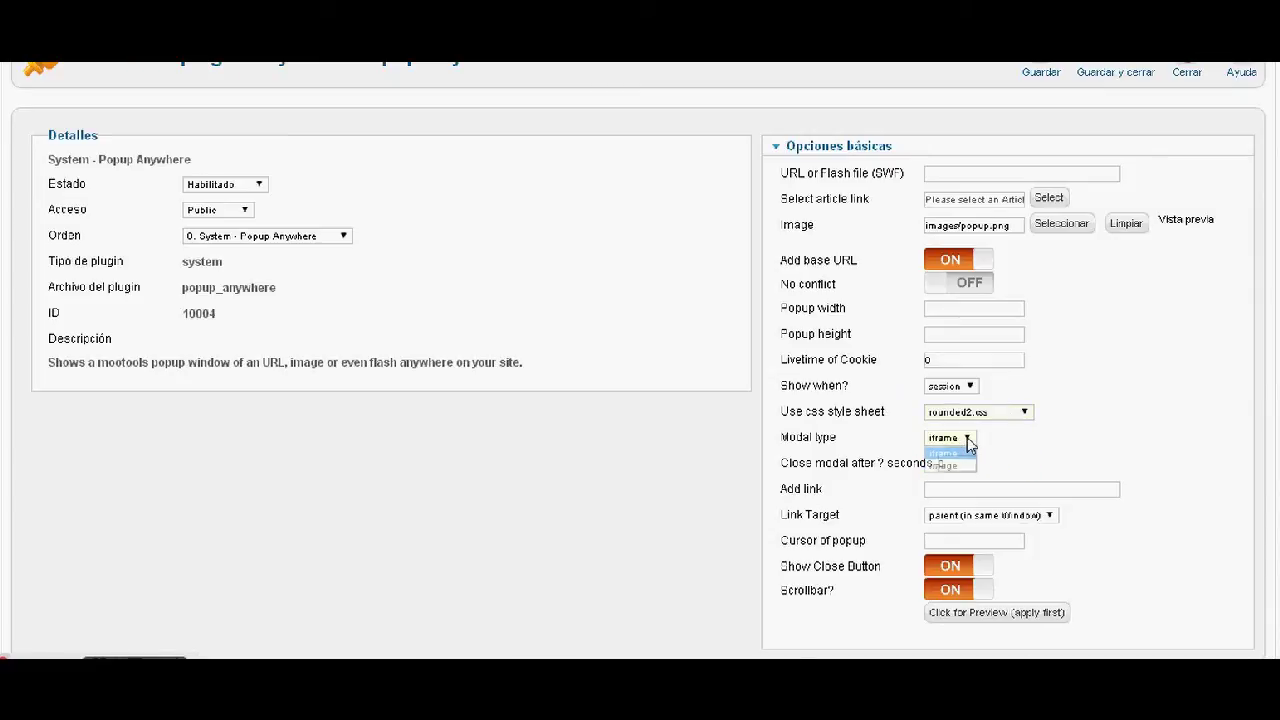
click(943, 466)
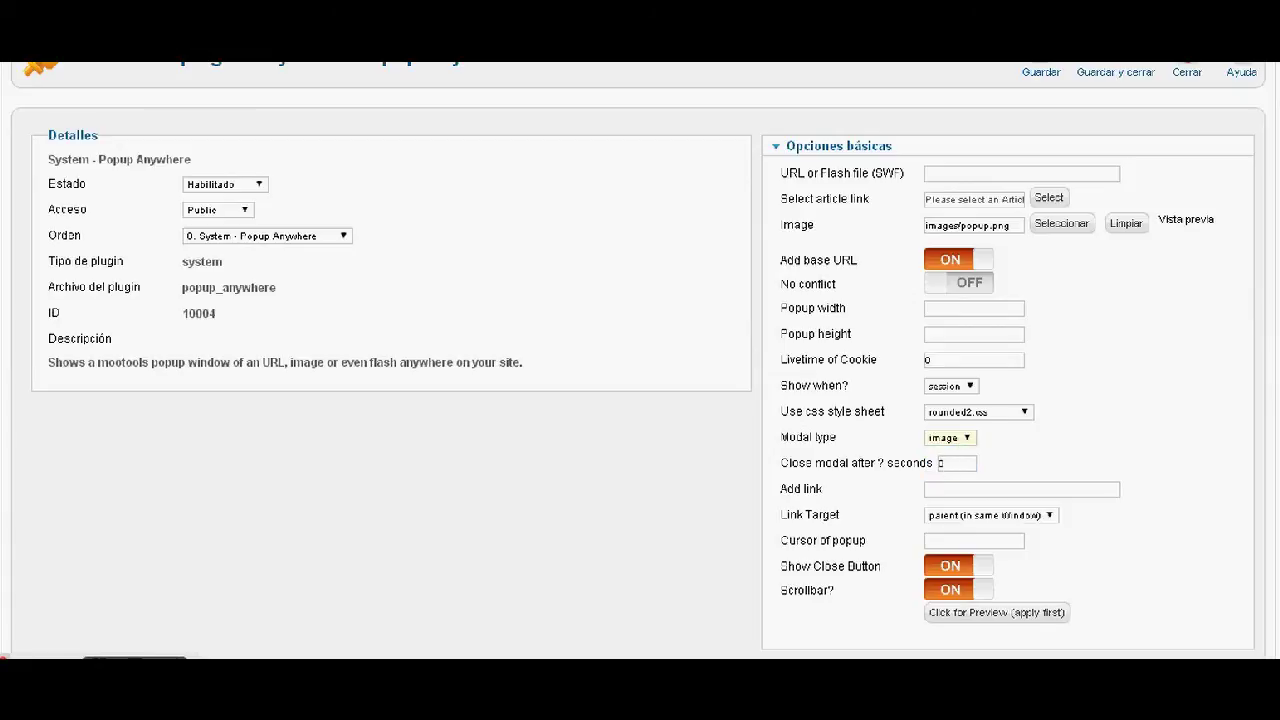
scroll(638, 359, down, 1)
click(966, 444)
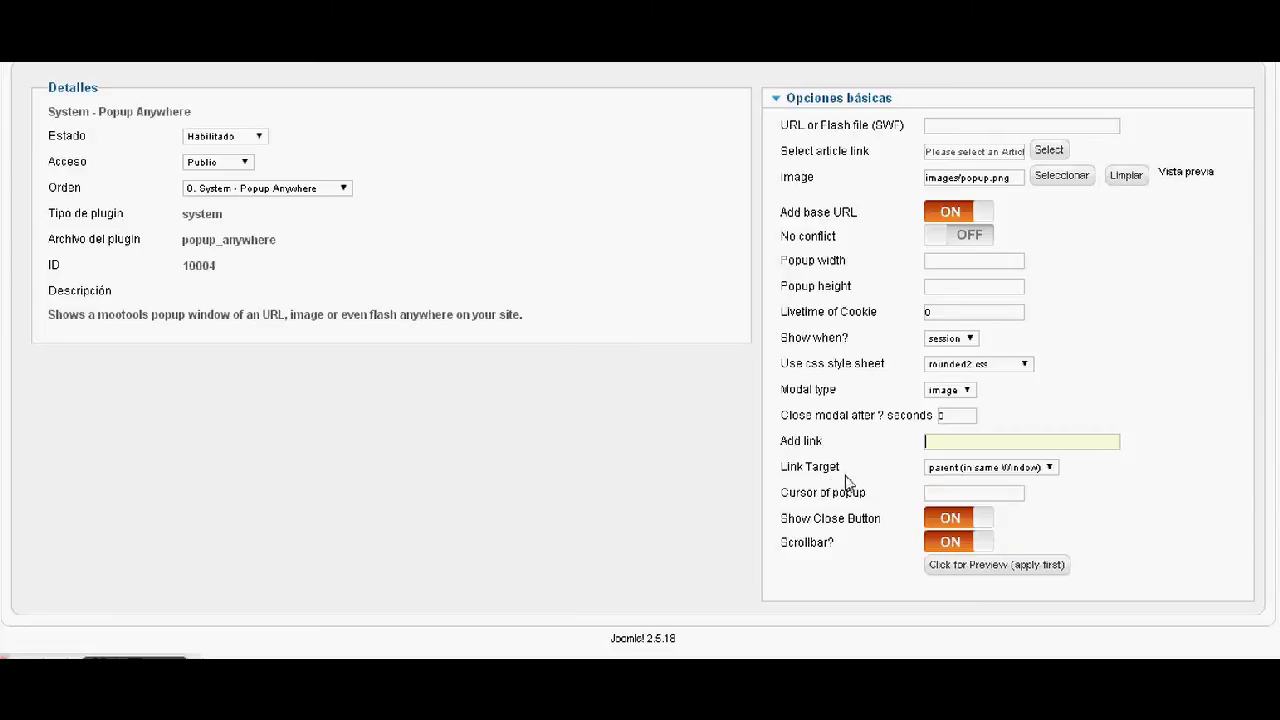
click(1051, 474)
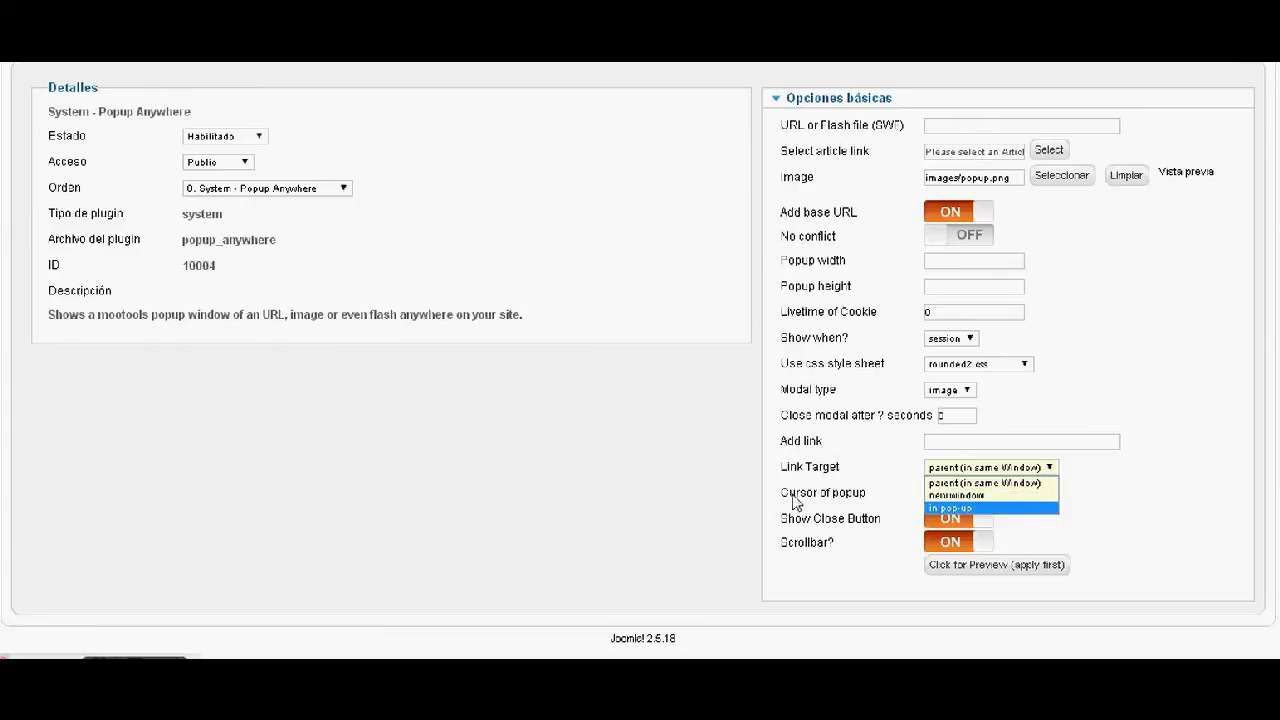
click(706, 486)
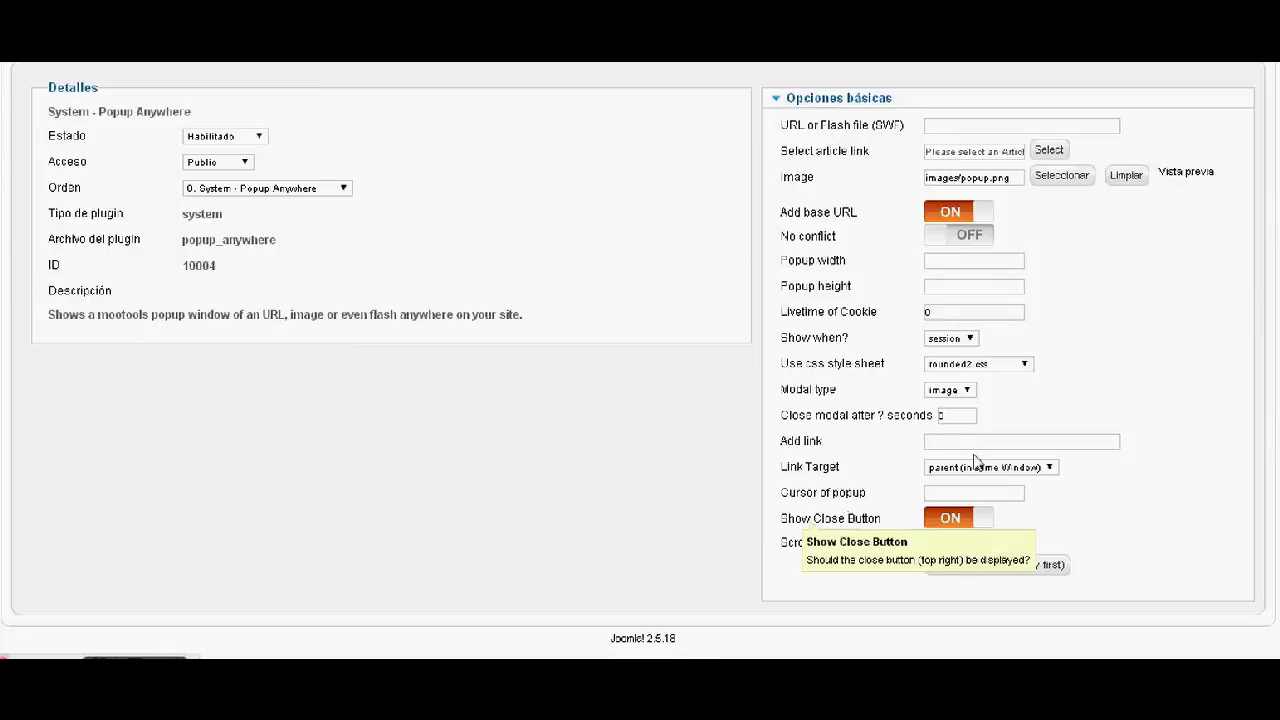
Step: Save and close the plugin settings, and check the popup on the public site
scroll(830, 518, up, 3)
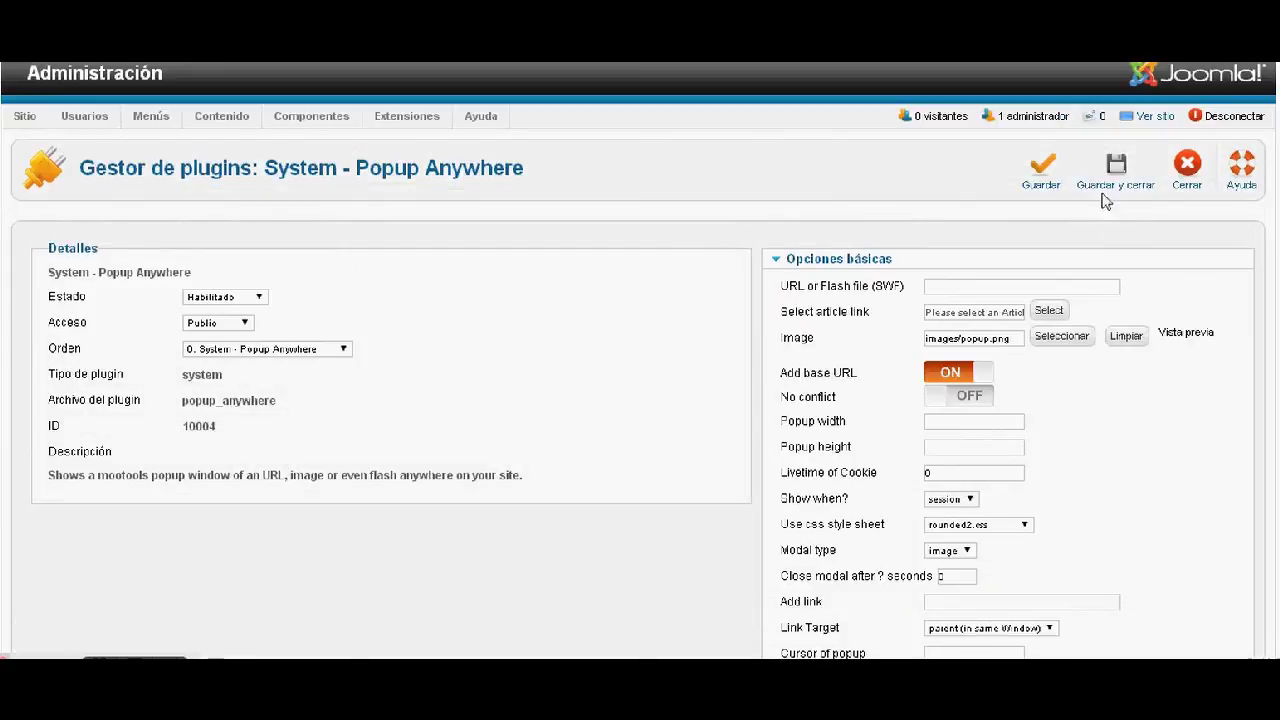
scroll(1115, 170, up, 1)
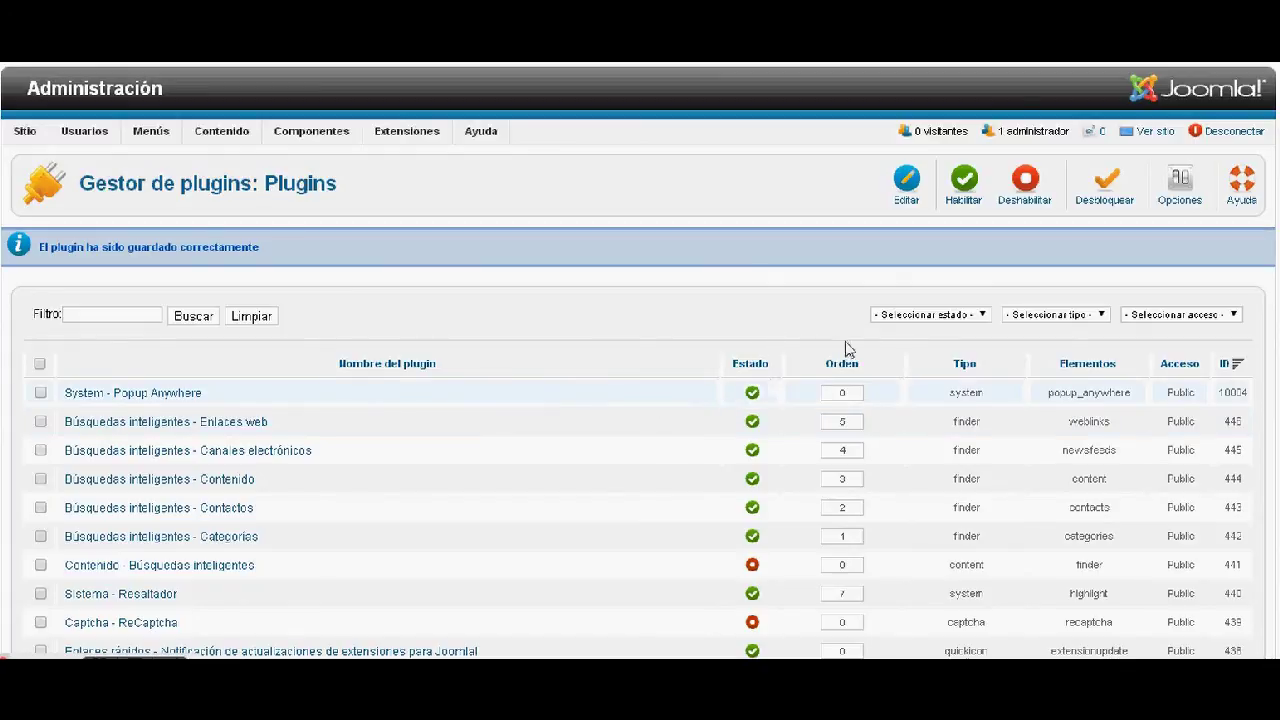
click(1152, 133)
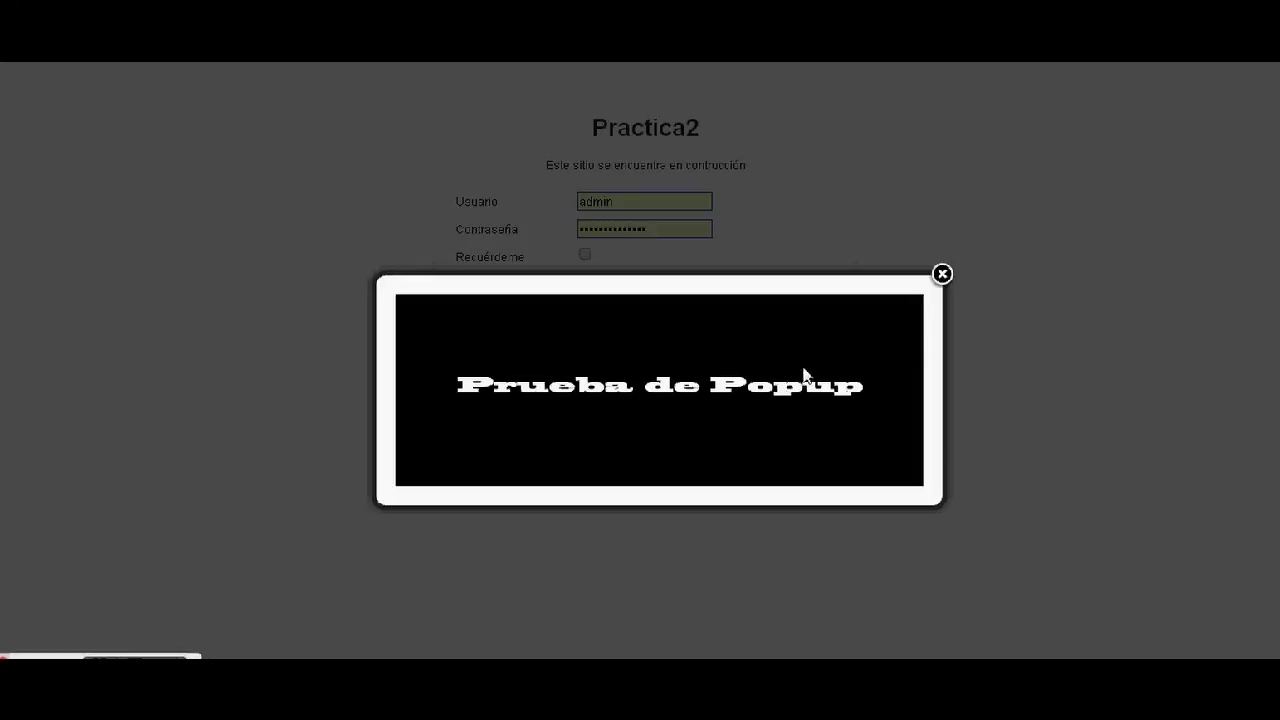
click(942, 275)
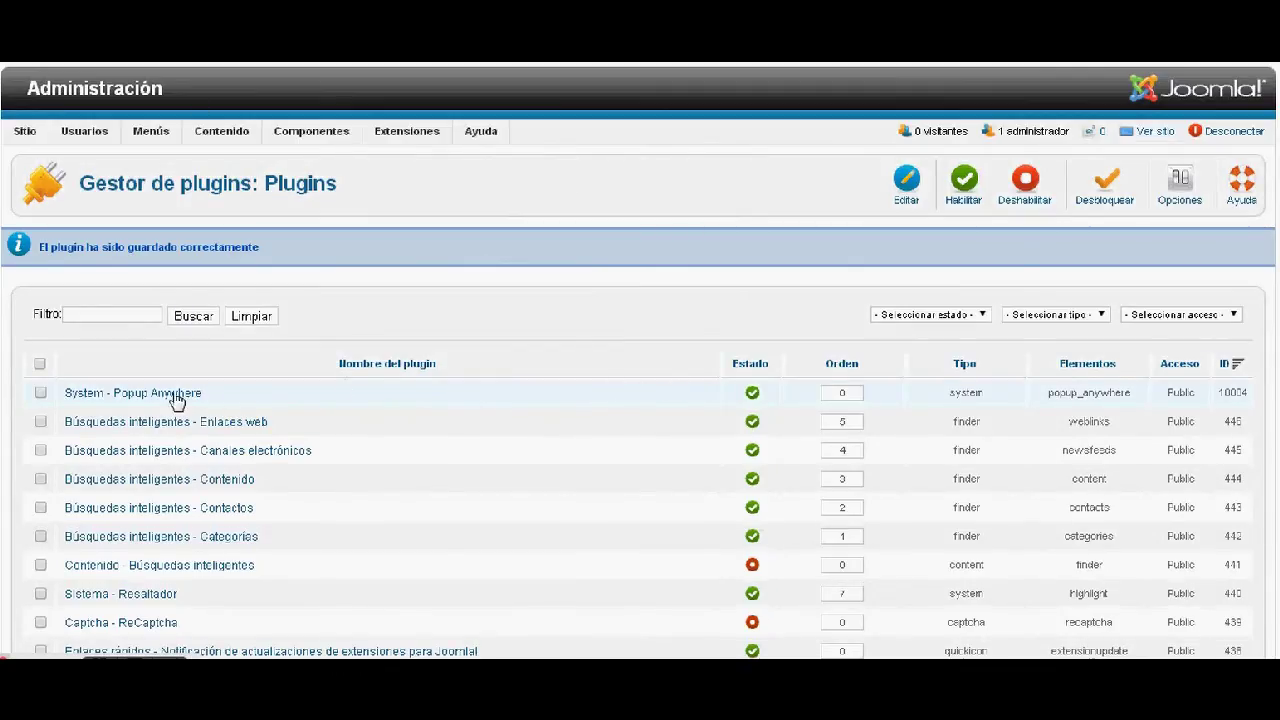
Step: Reopen the System - Popup Anywhere plugin and set Cursor of popup to move
click(165, 395)
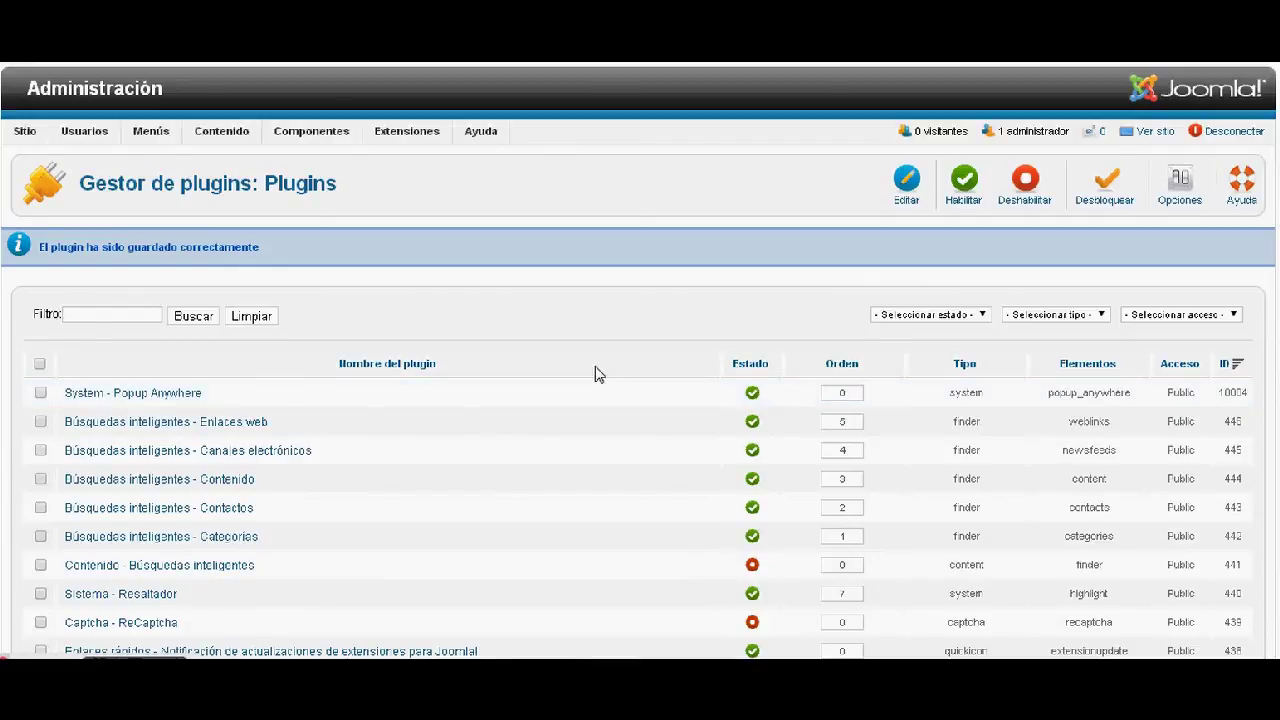
scroll(970, 310, down, 3)
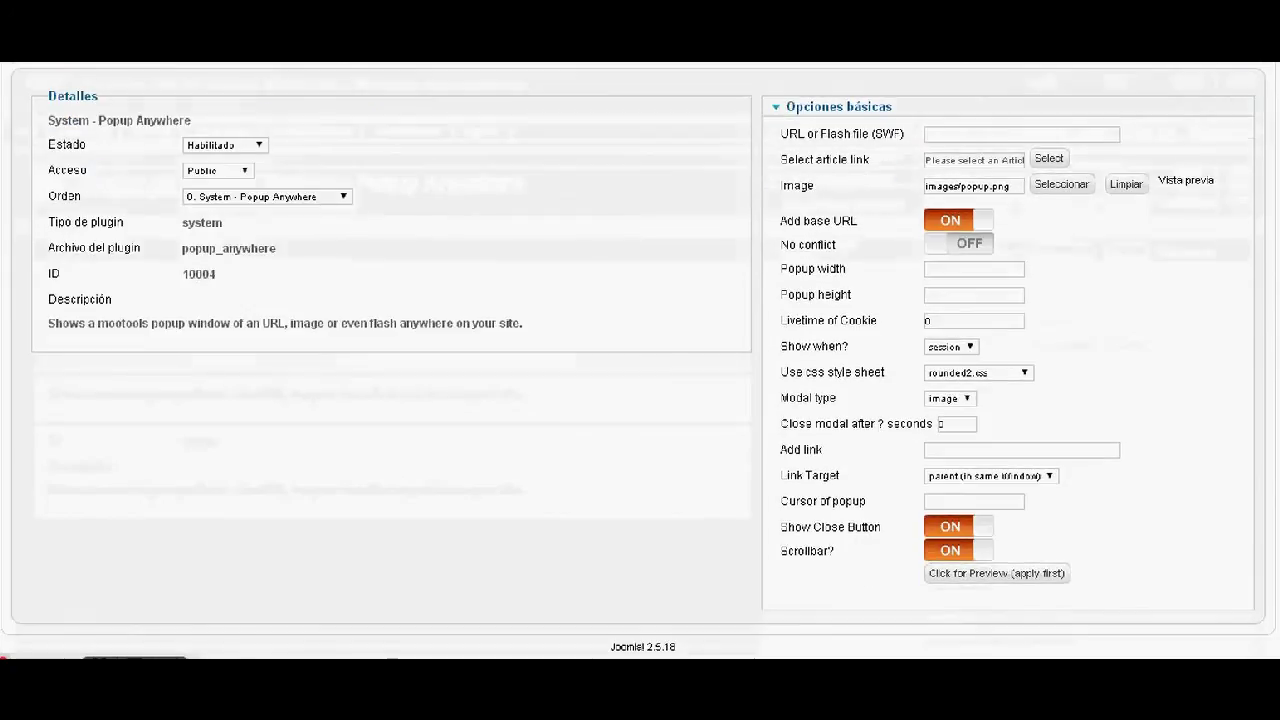
mouse_move(860, 505)
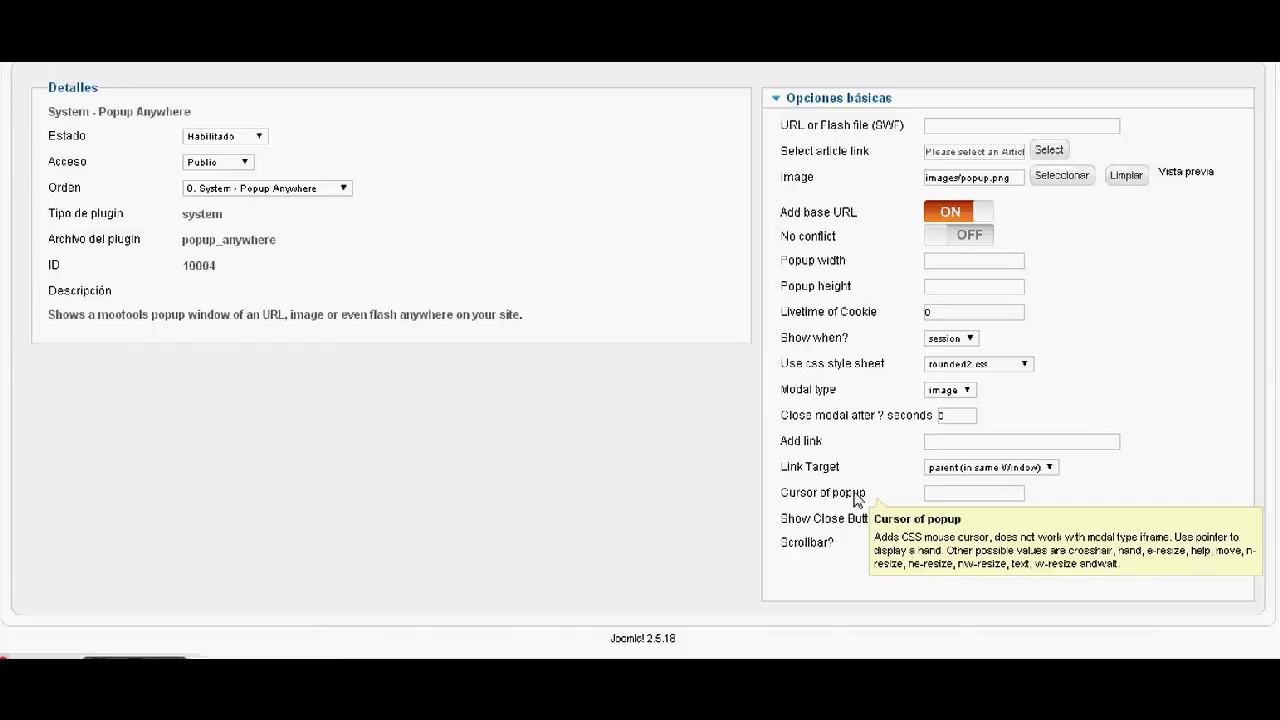
click(939, 492)
text(move)
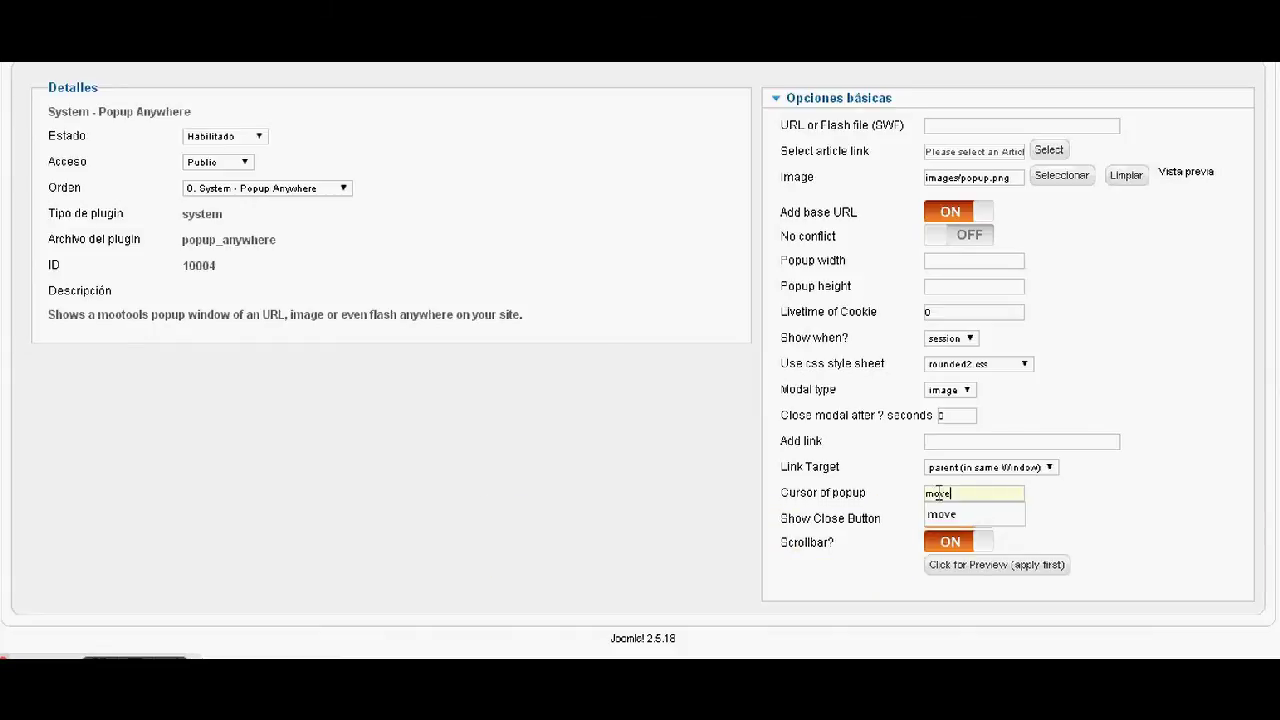
click(1181, 498)
scroll(1127, 285, up, 3)
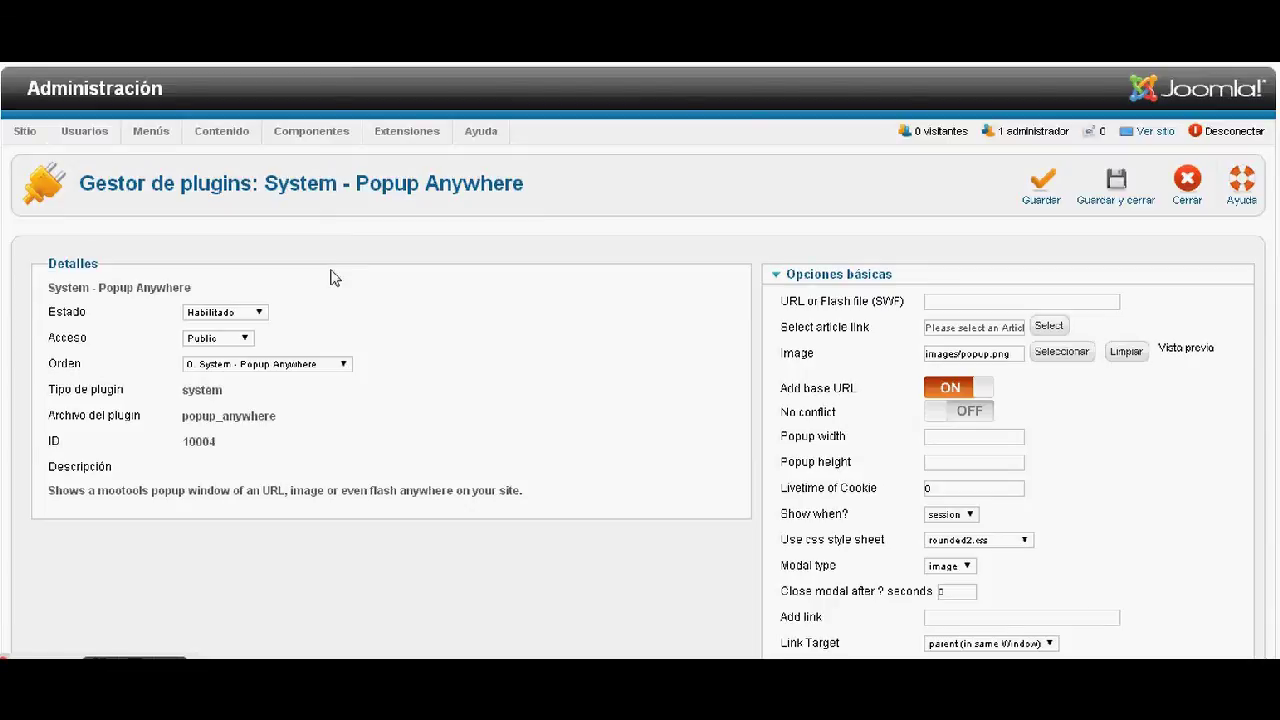
mouse_move(815, 522)
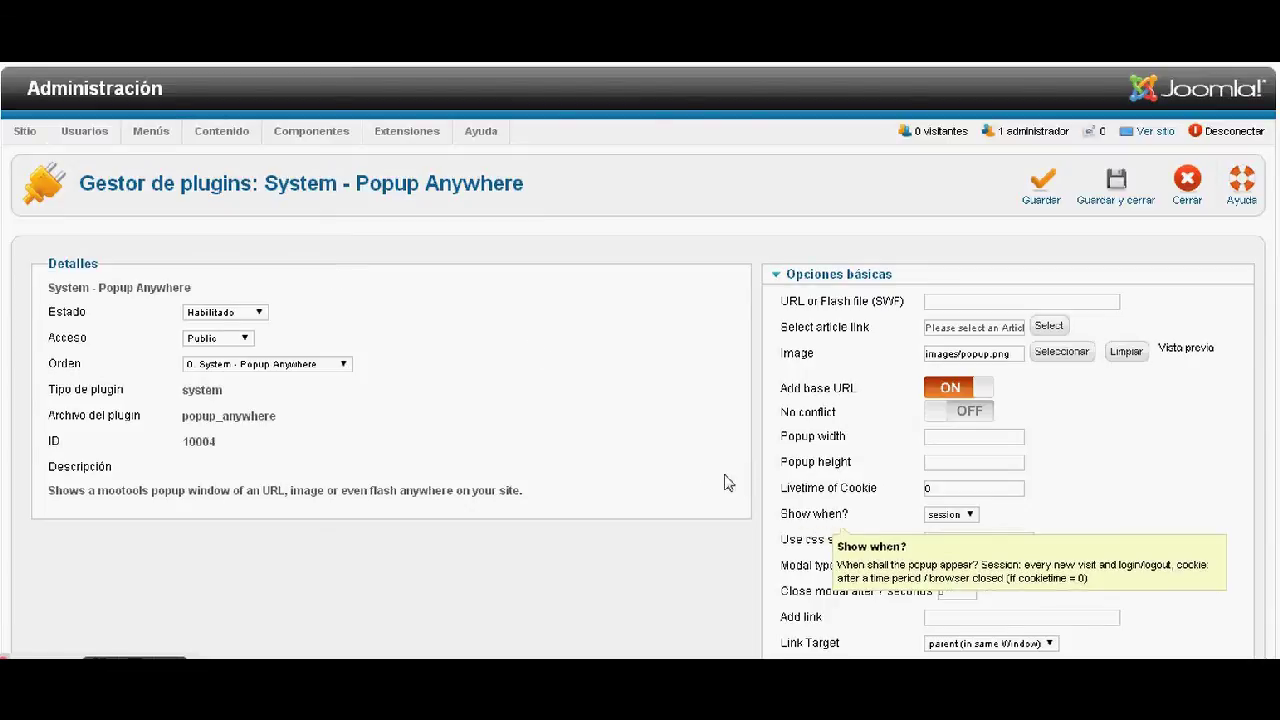